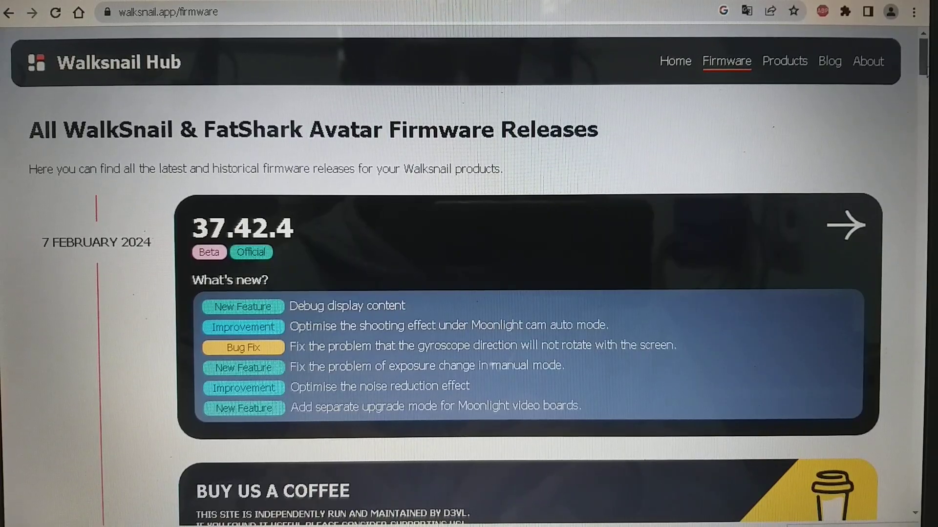
scroll(717, 66, "down", 1)
scroll(469, 294, "down", 5)
scroll(469, 293, "down", 5)
scroll(469, 293, "down", 4)
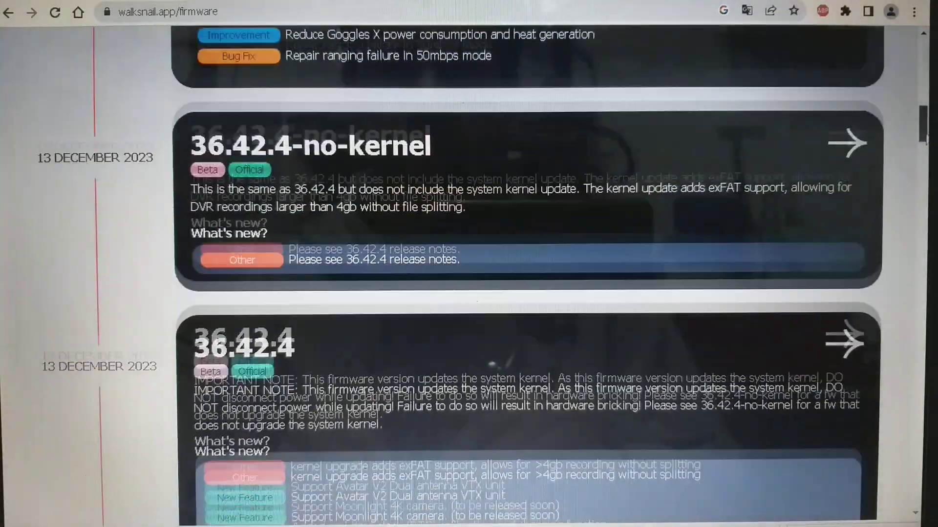
scroll(469, 293, "down", 3)
scroll(468, 294, "up", 5)
scroll(469, 294, "up", 5)
scroll(469, 293, "up", 2)
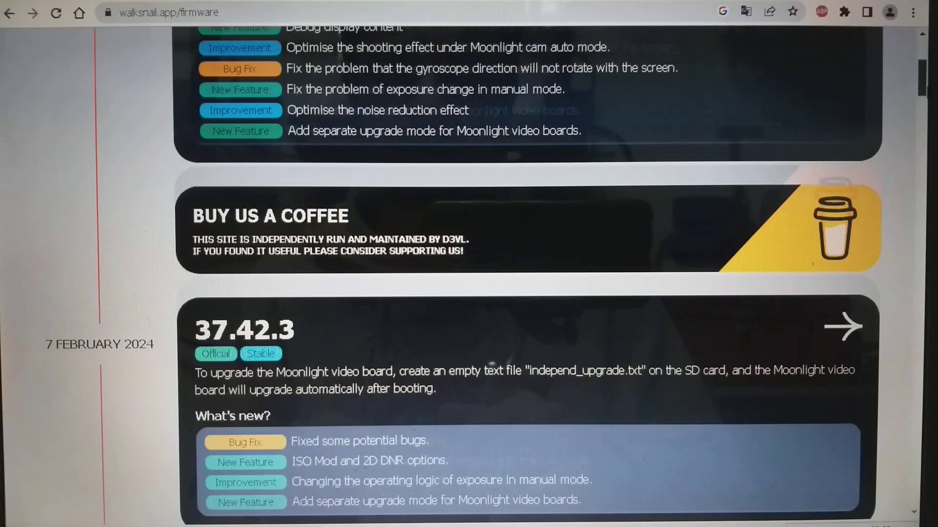
scroll(469, 293, "up", 1)
scroll(830, 130, "up", 1)
scroll(831, 130, "down", 2)
scroll(831, 130, "down", 2)
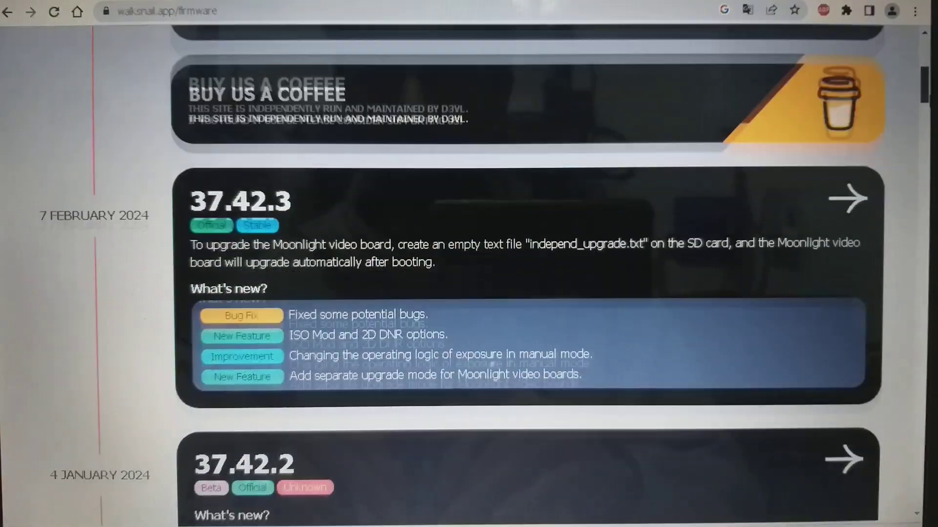
scroll(830, 129, "down", 1)
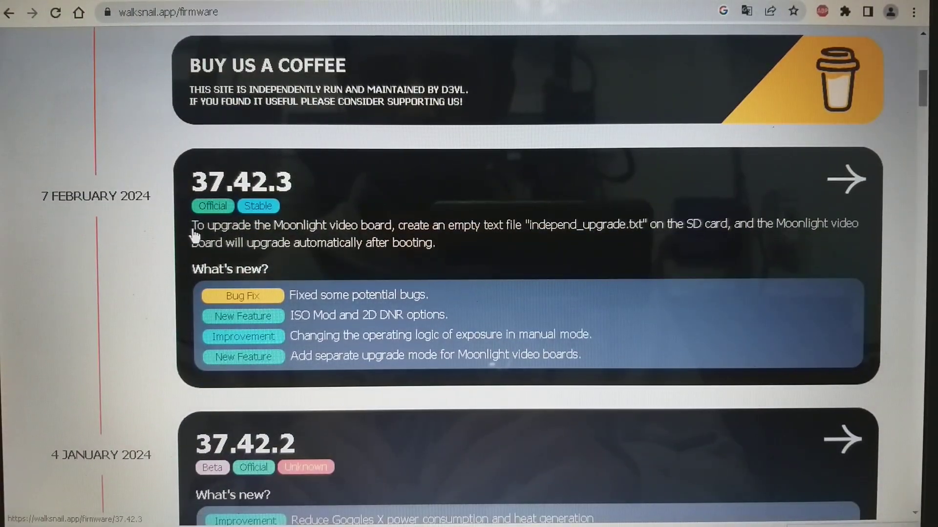
Show the release details and per-device downloads for firmware 37.42.3.
left_click(844, 182)
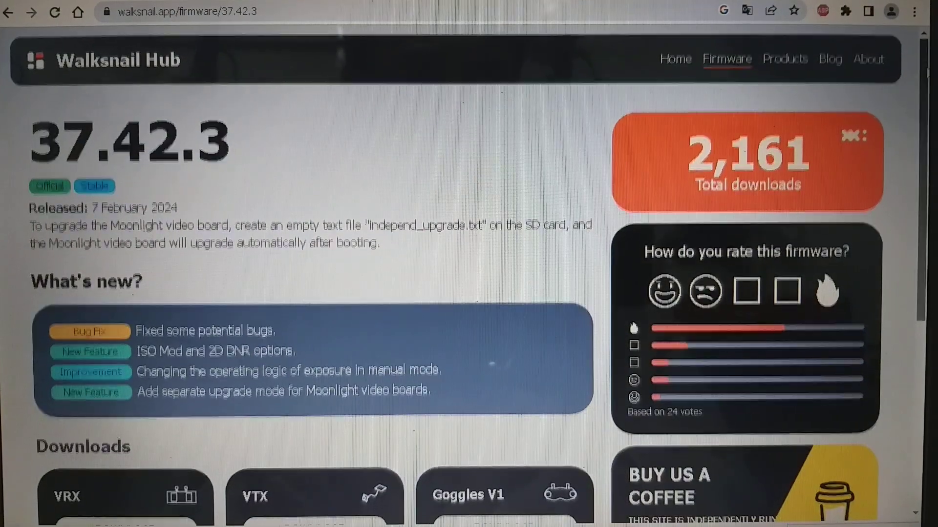
scroll(828, 197, "down", 1)
scroll(828, 197, "down", 3)
scroll(733, 220, "down", 1)
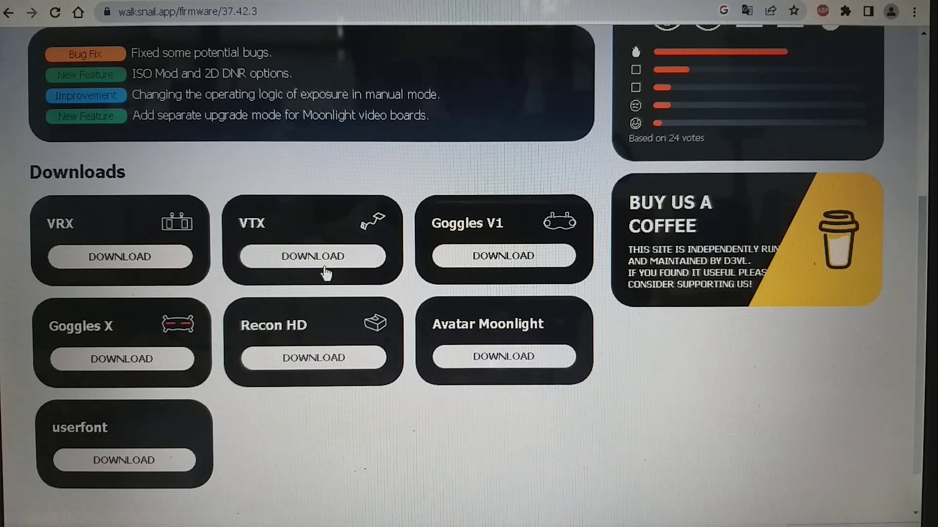
Save the VTX firmware image Avatar_Sky_37.42.3.img from the 37.42.3 downloads.
left_click(317, 261)
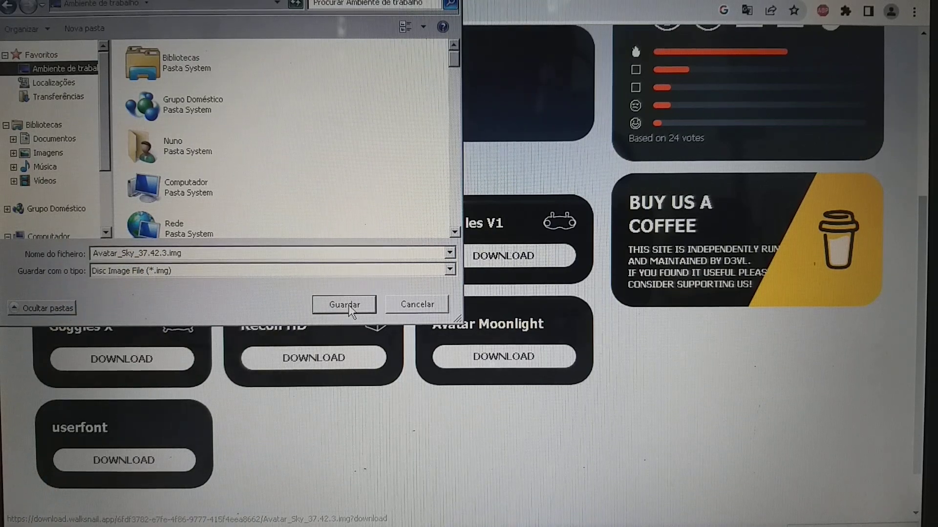
left_click(350, 309)
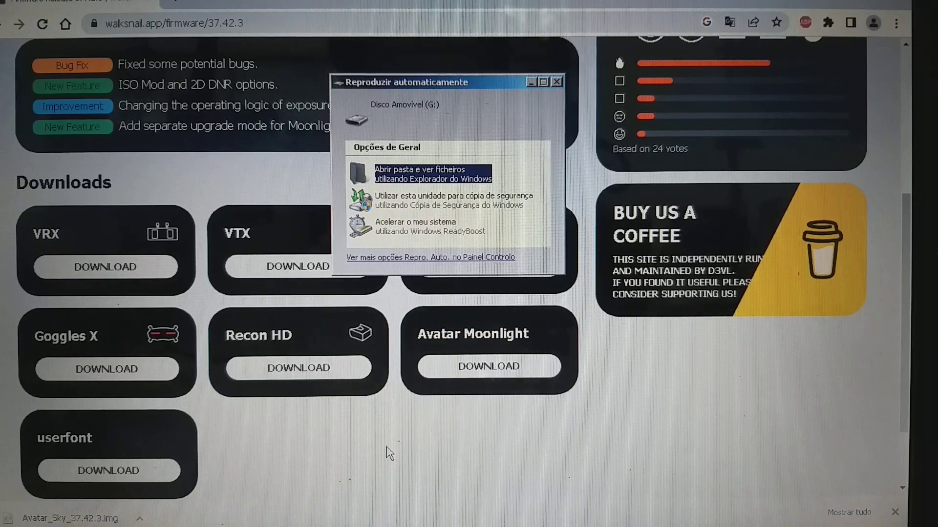
Browse removable drive G: from AutoPlay and paste Avatar_Sky_37.42.3.img onto it.
left_click(440, 177)
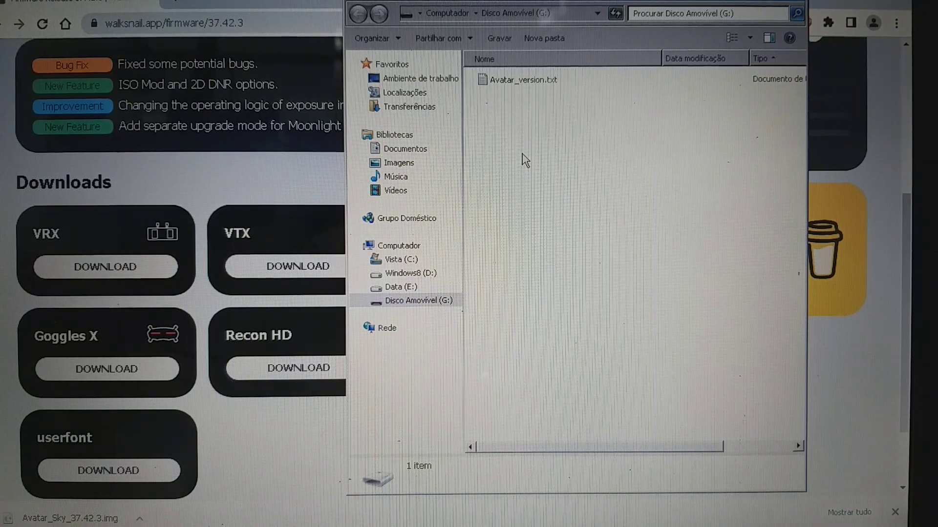
key("super+Up")
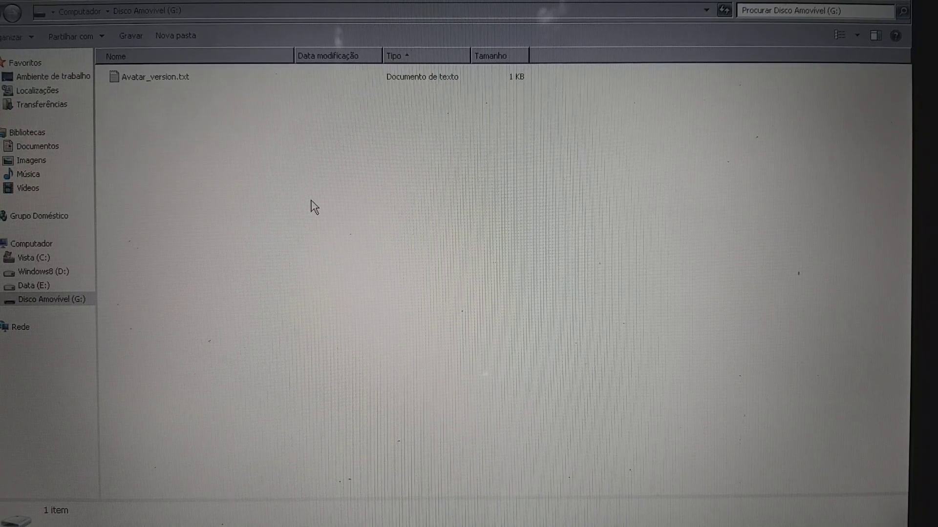
key("ctrl+v")
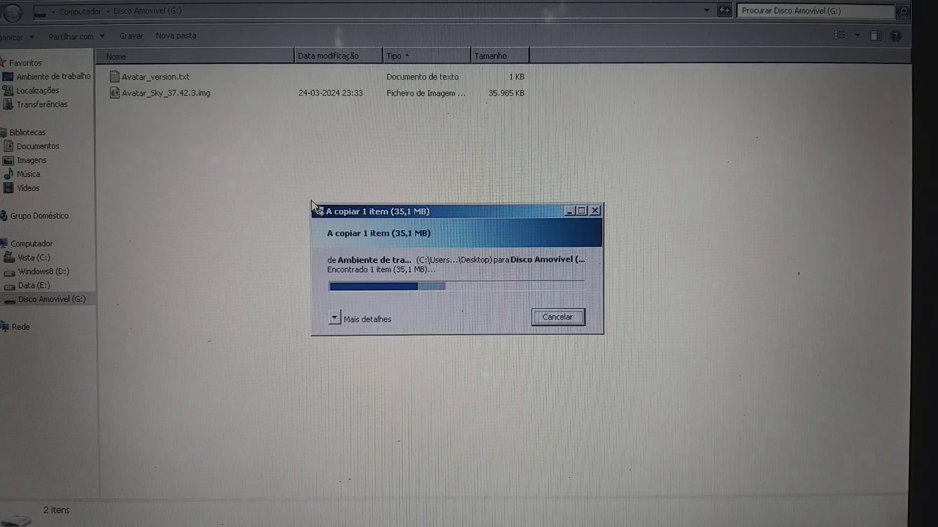